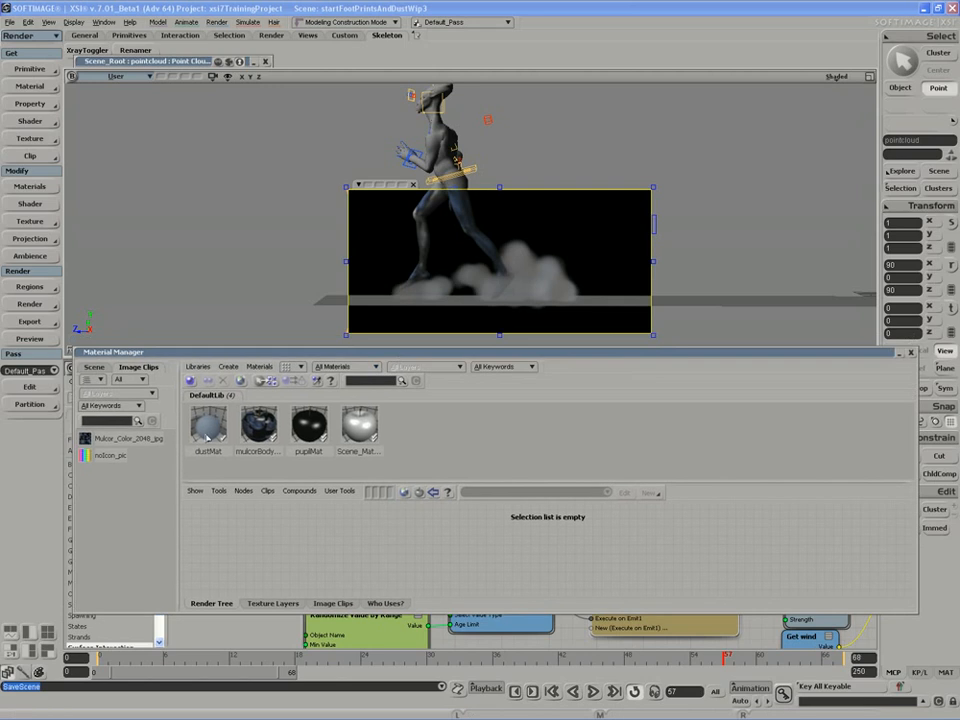
Open the density settings of dustMat's Particle_Renderer node and set Global Density to 150.
left_click(208, 424)
left_click(449, 572)
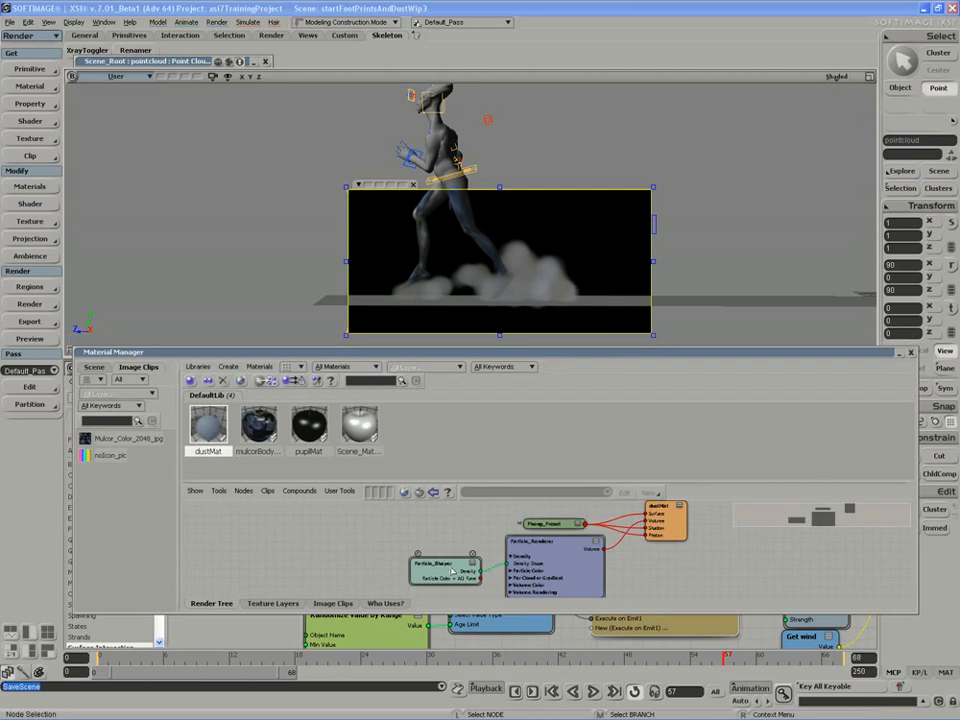
double_click(531, 557)
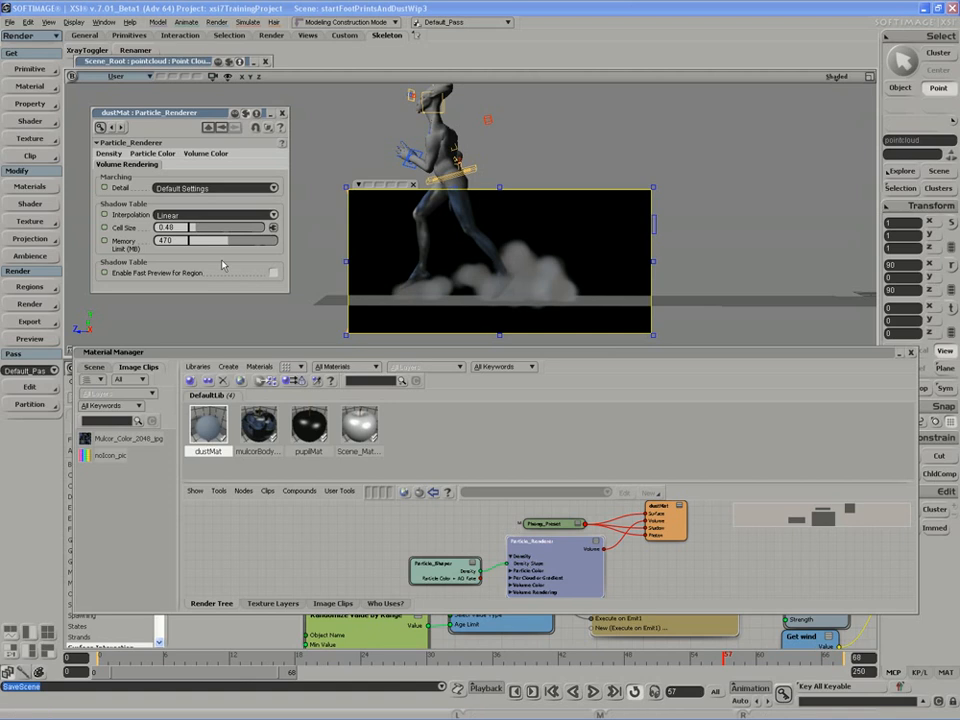
left_click_drag(150, 112, 142, 162)
left_click(101, 204)
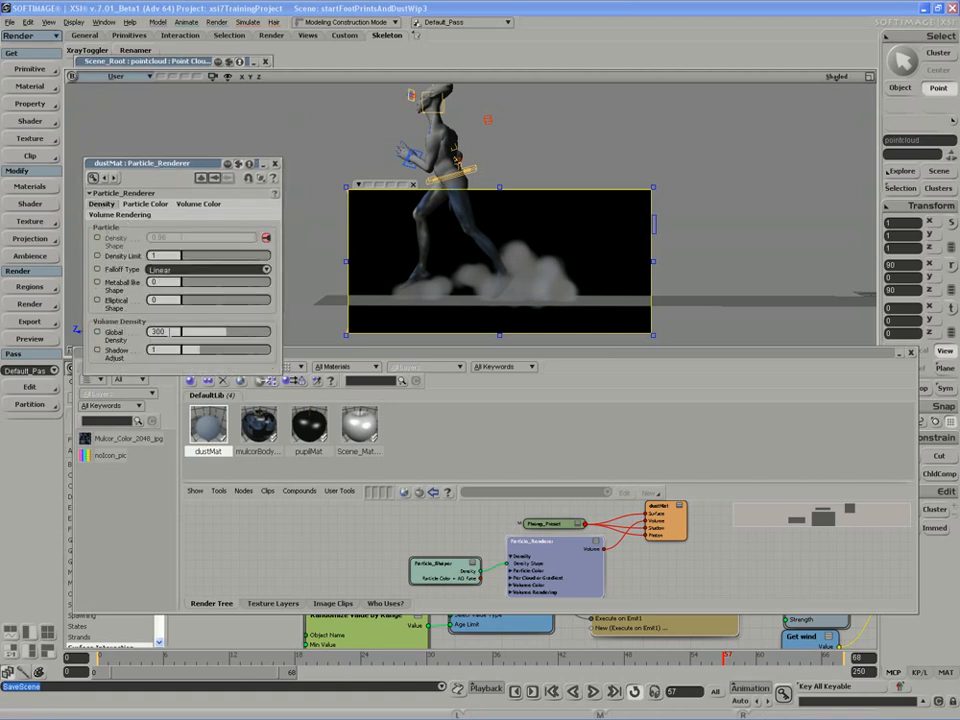
double_click(167, 330)
type("150")
key("Return")
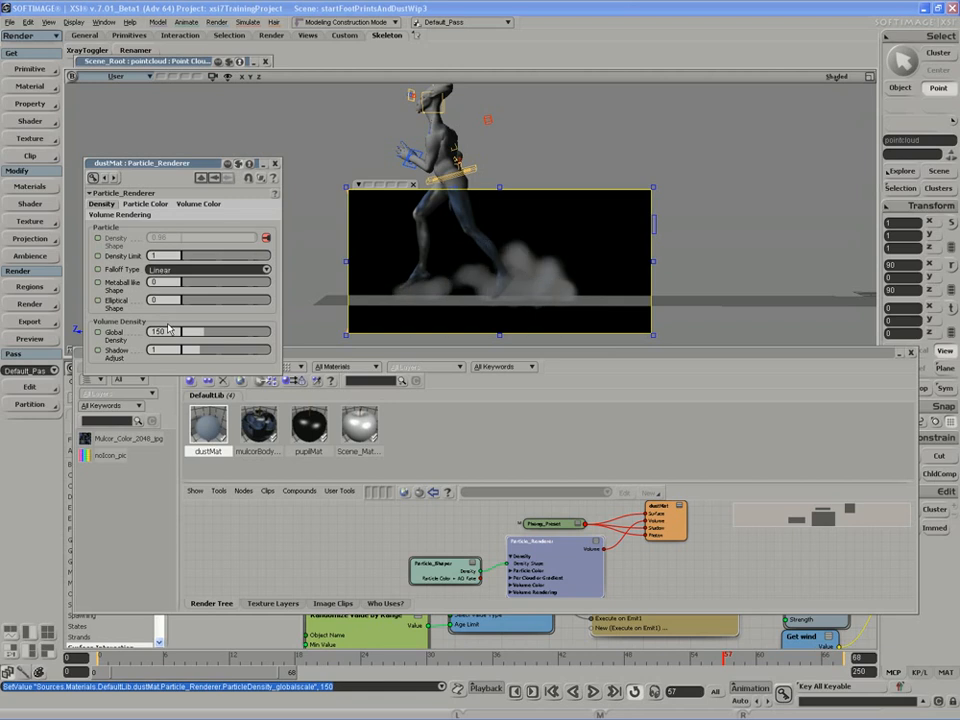
Try Global Density values of 75 and 35 on dustMat's Particle_Renderer.
left_click(169, 328)
type("75")
key("Return")
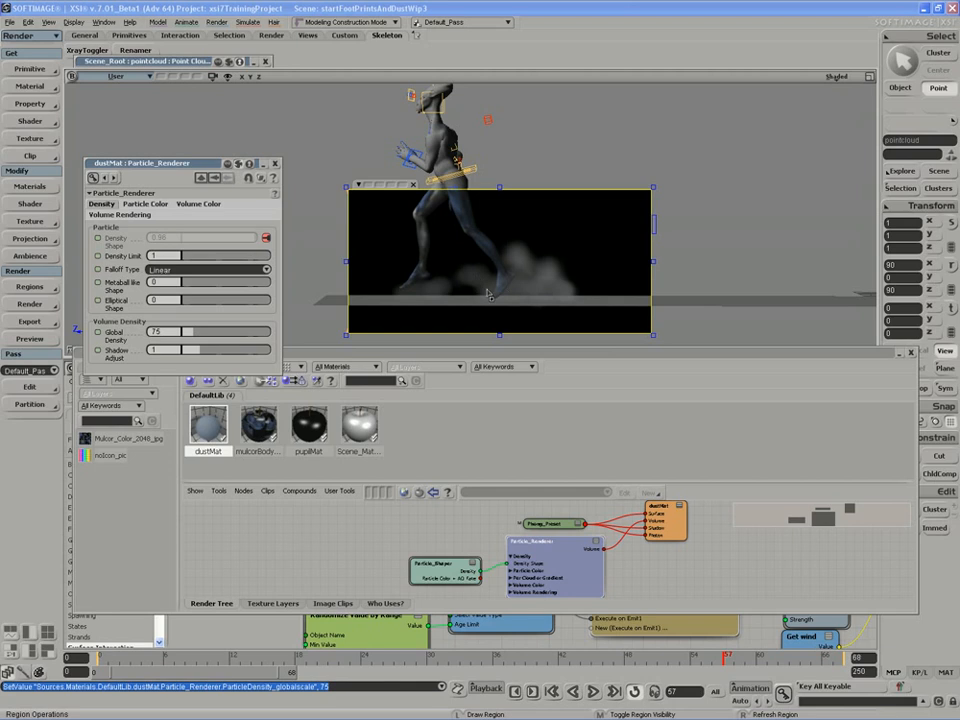
left_click(156, 331)
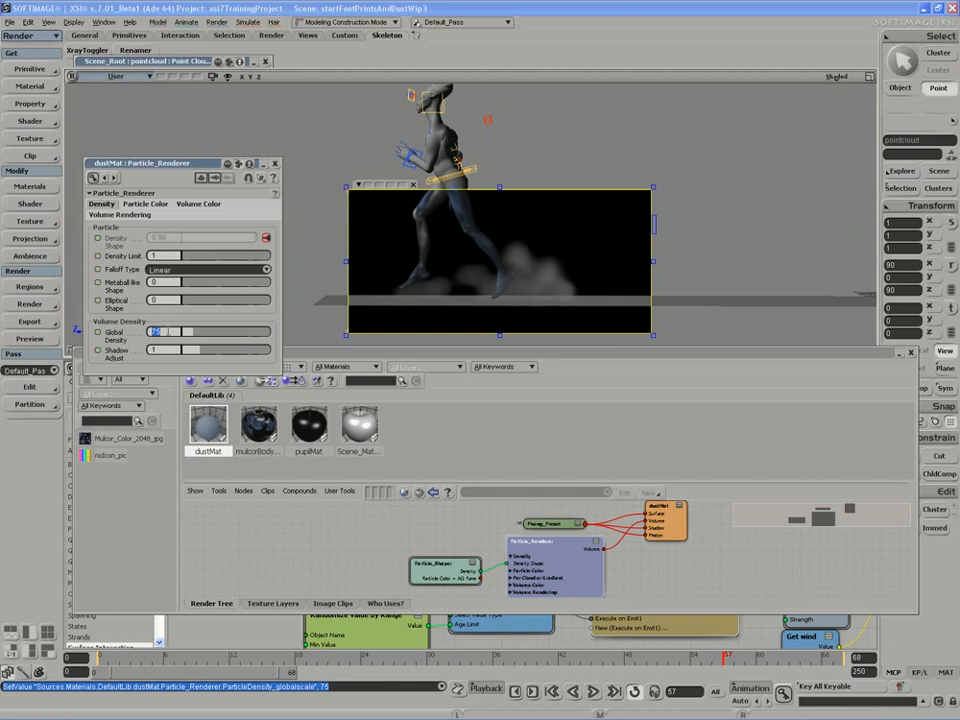
type("35")
key("Return")
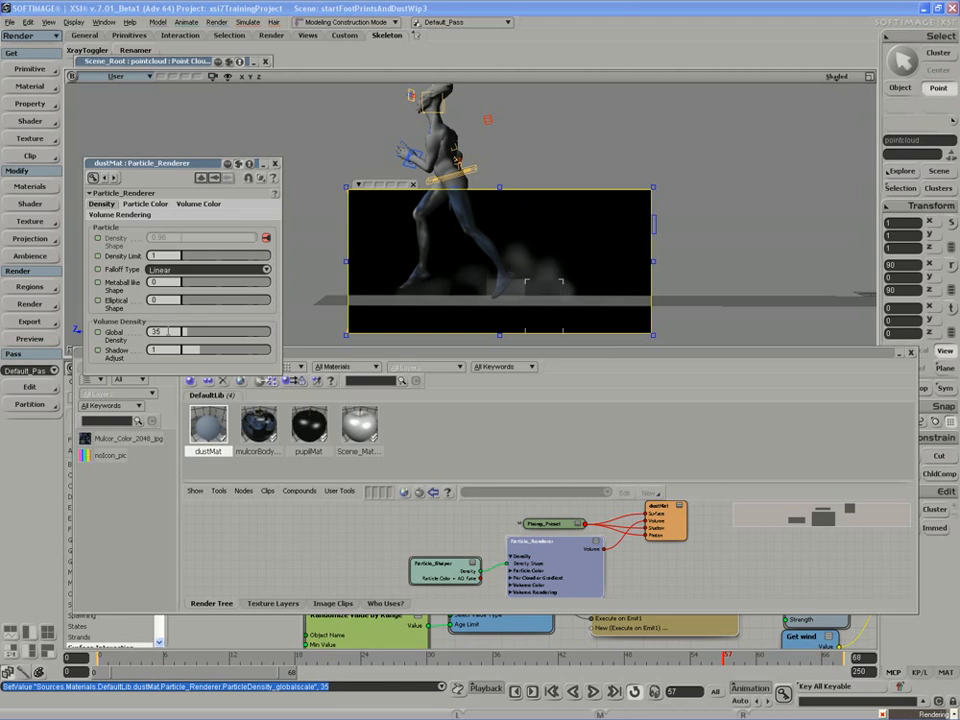
Try a Global Density of 50 on the dust volume, and settle on 42.
left_click(164, 331)
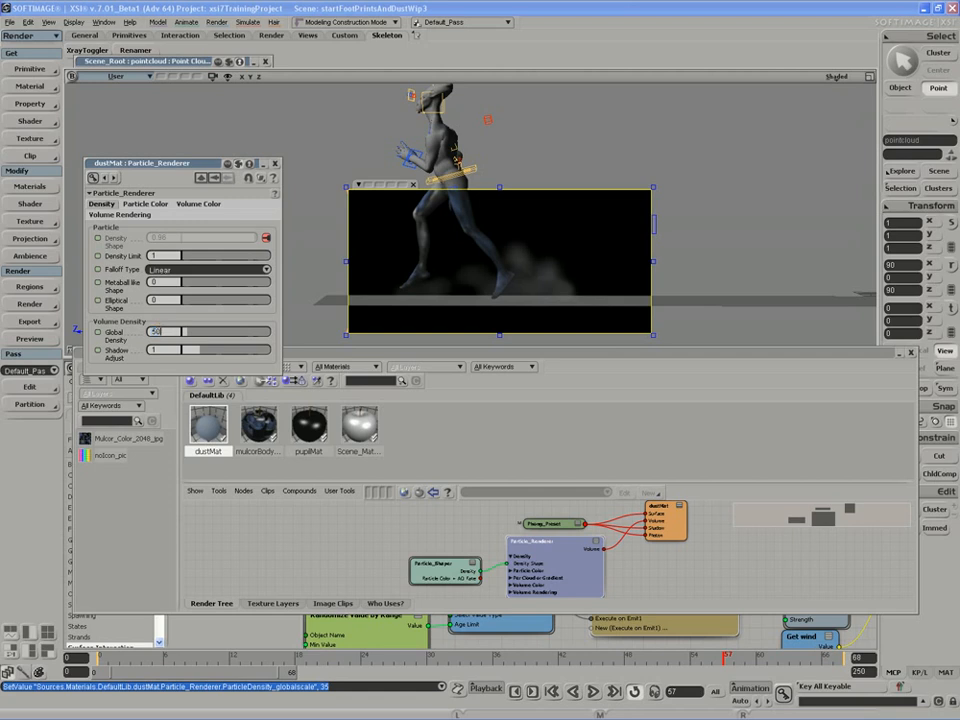
type("50")
key("Return")
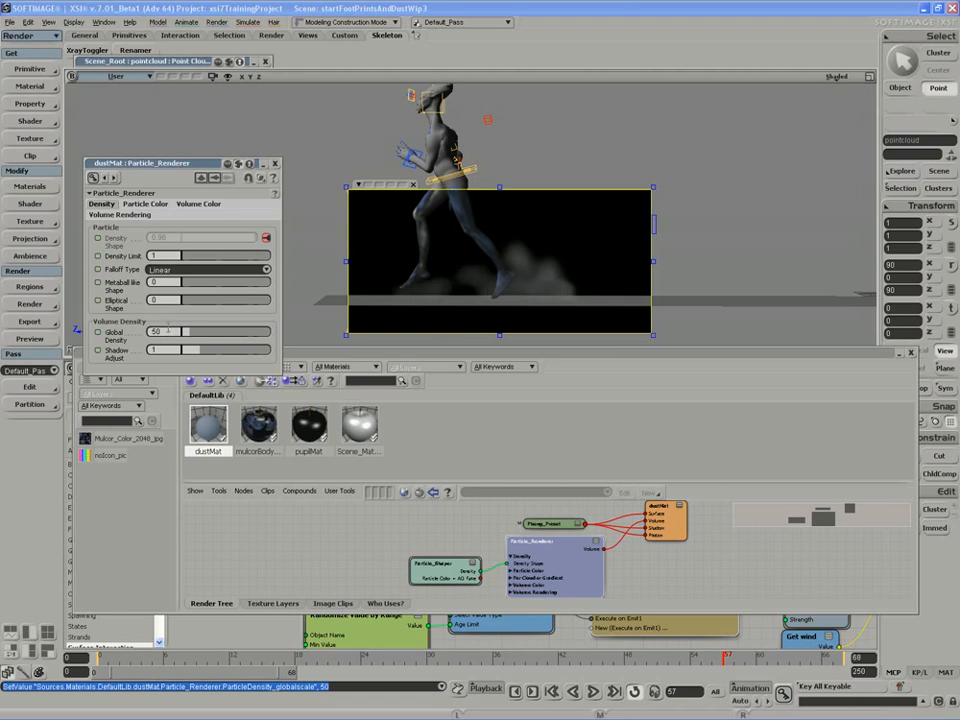
double_click(166, 331)
type("42")
key("Return")
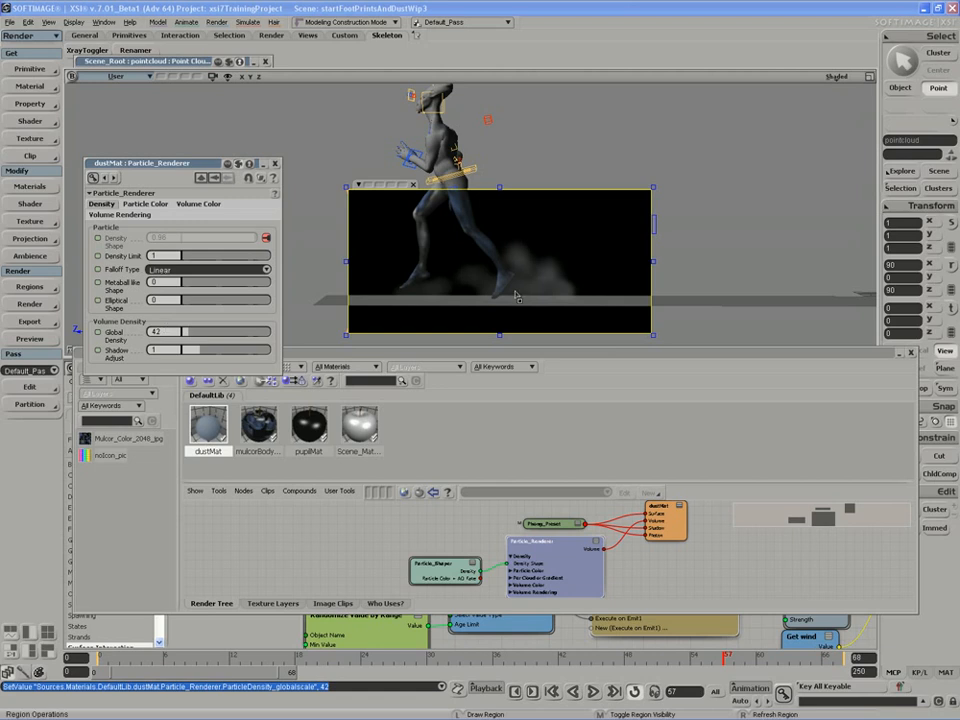
Open dustMat's Particle_Shaper settings and raise the Irregular Shape intensity to about 0.277.
key("z")
left_click_drag(450, 557, 450, 531)
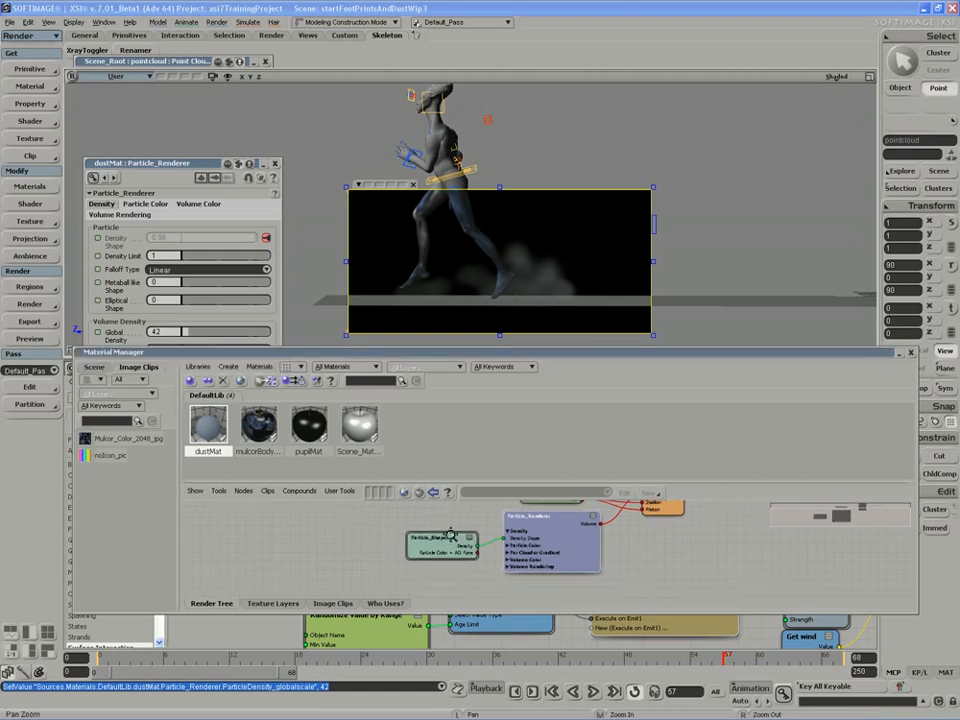
middle_click(443, 546)
double_click(401, 546)
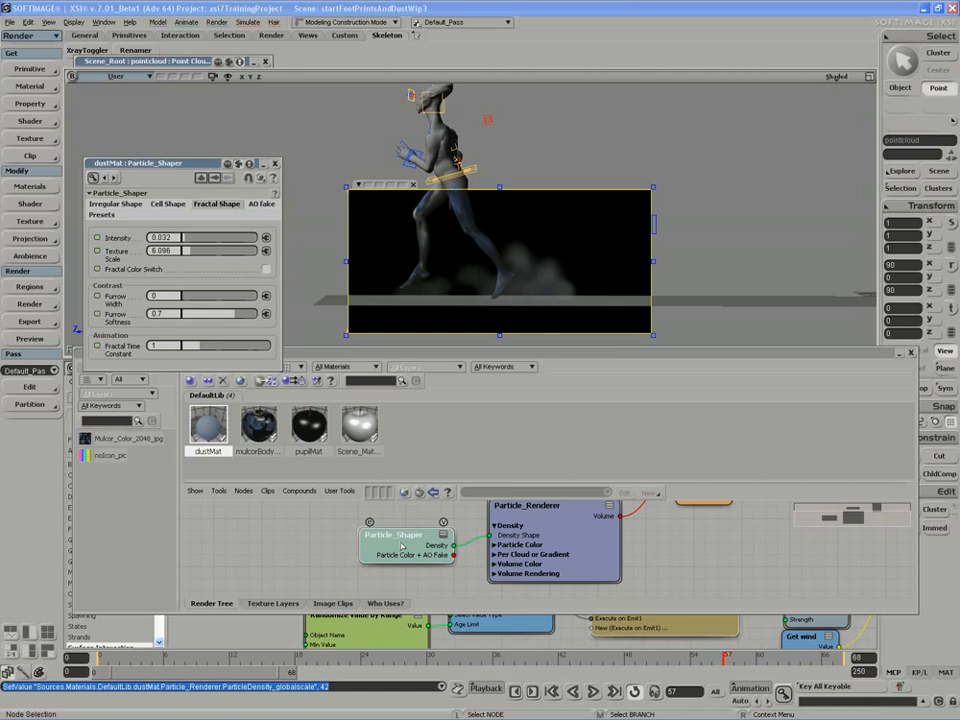
left_click(115, 203)
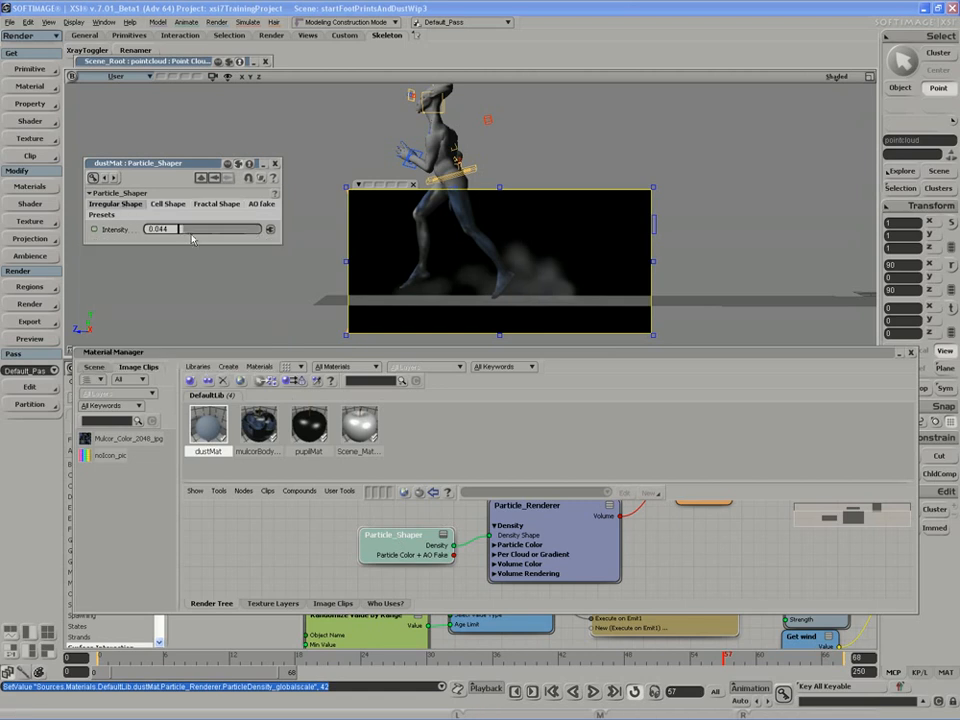
left_click_drag(197, 235, 203, 234)
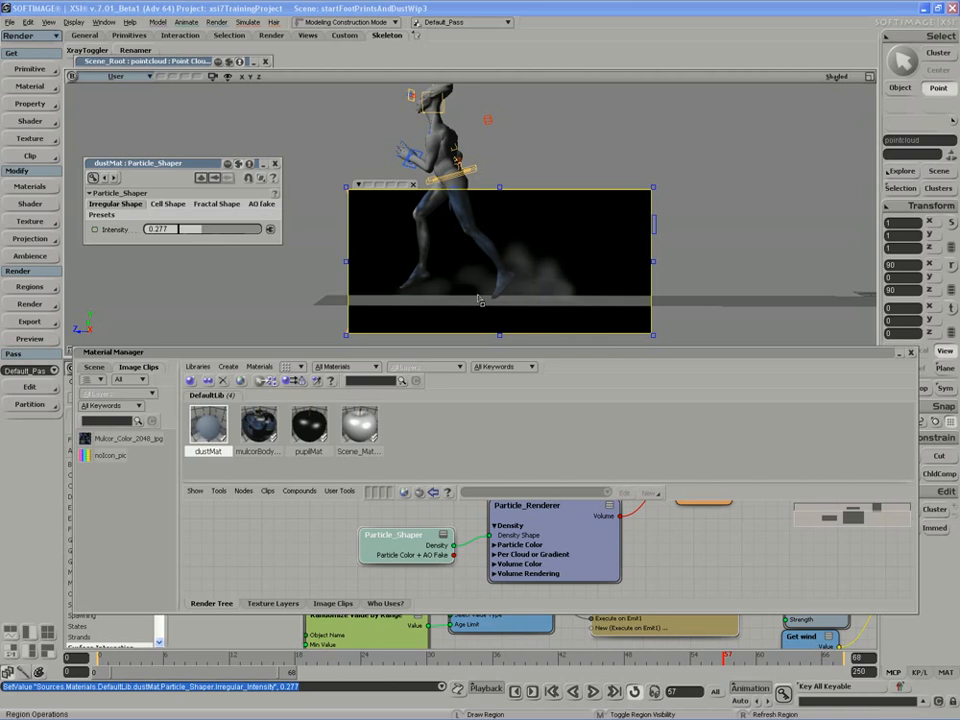
Set the Particle_Shaper's Cell Shape intensity to about 0.212 and close its settings.
left_click(168, 203)
left_click_drag(176, 229, 198, 233)
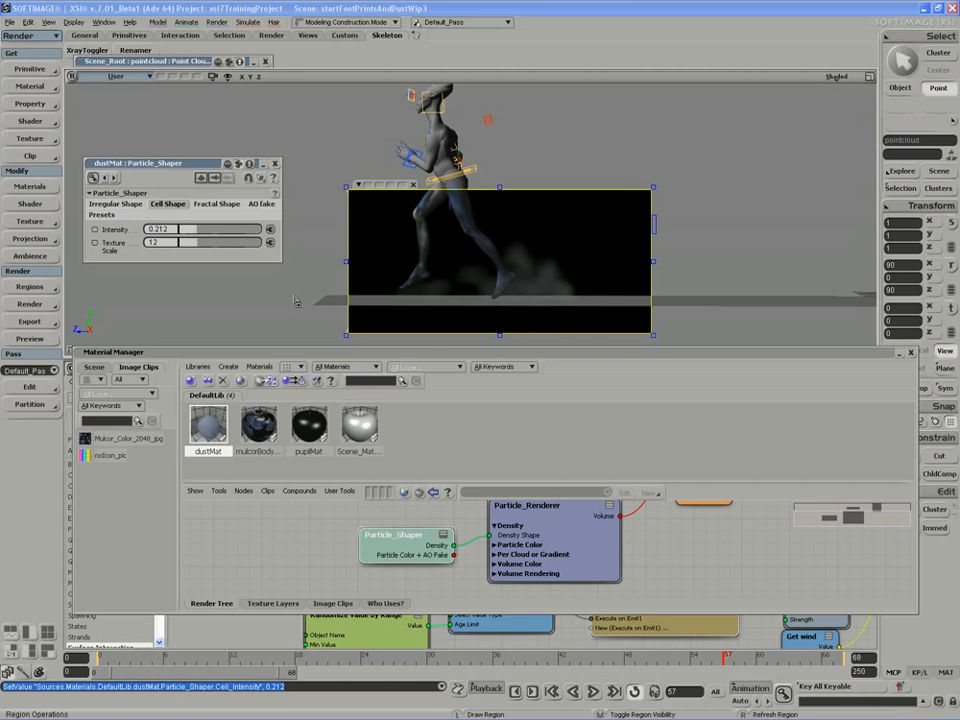
left_click_drag(203, 165, 208, 166)
left_click(279, 165)
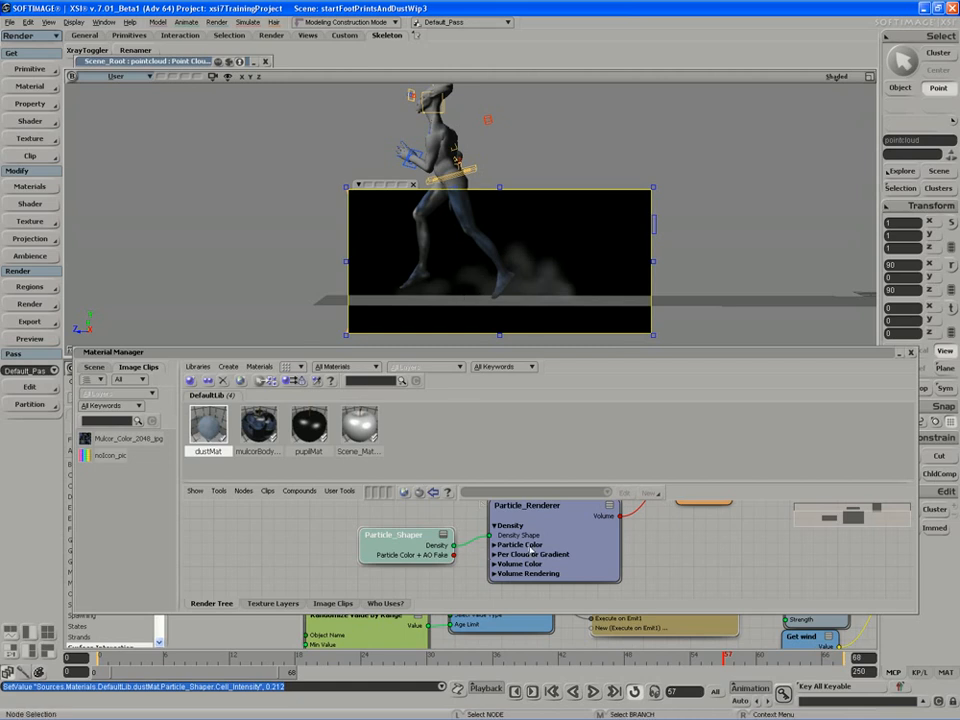
Open dustMat's Particle_Renderer settings and enable Override Particle Color.
double_click(533, 550)
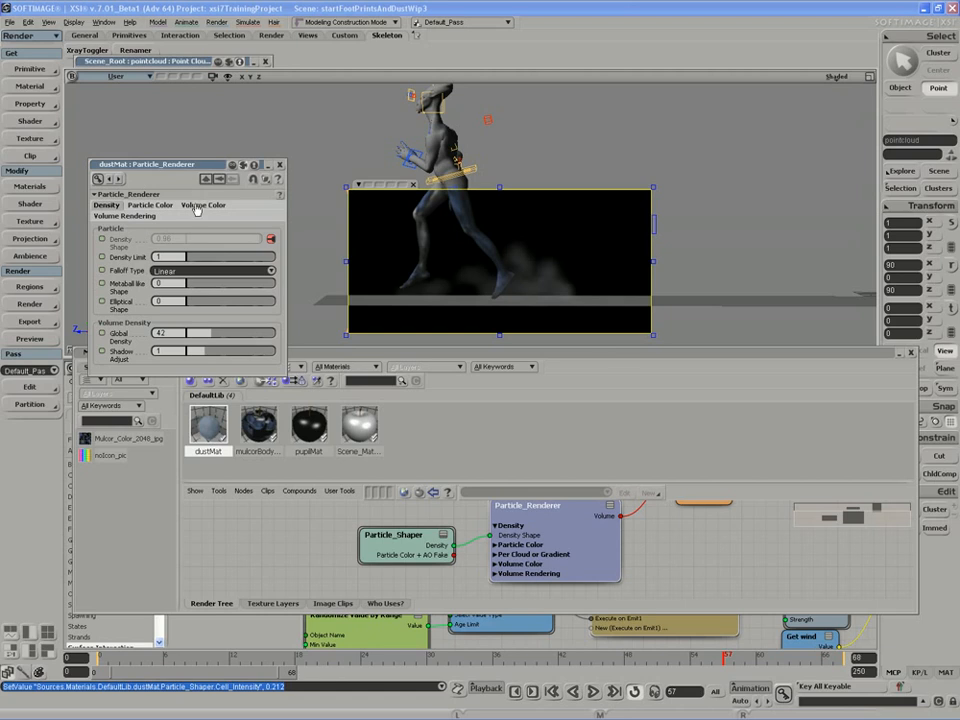
left_click(318, 356)
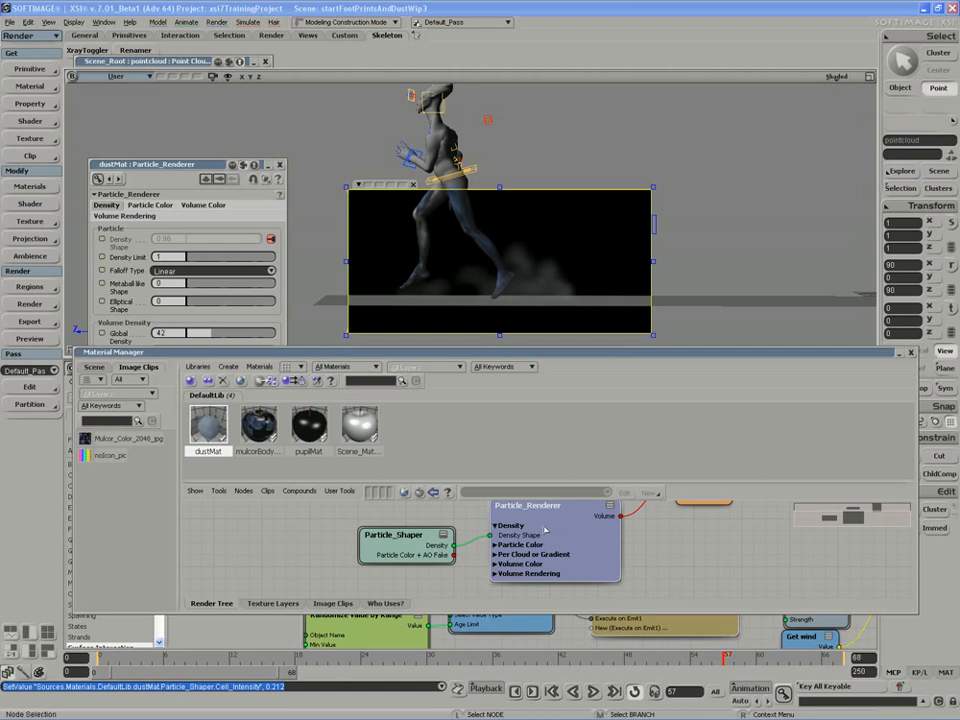
left_click(555, 533)
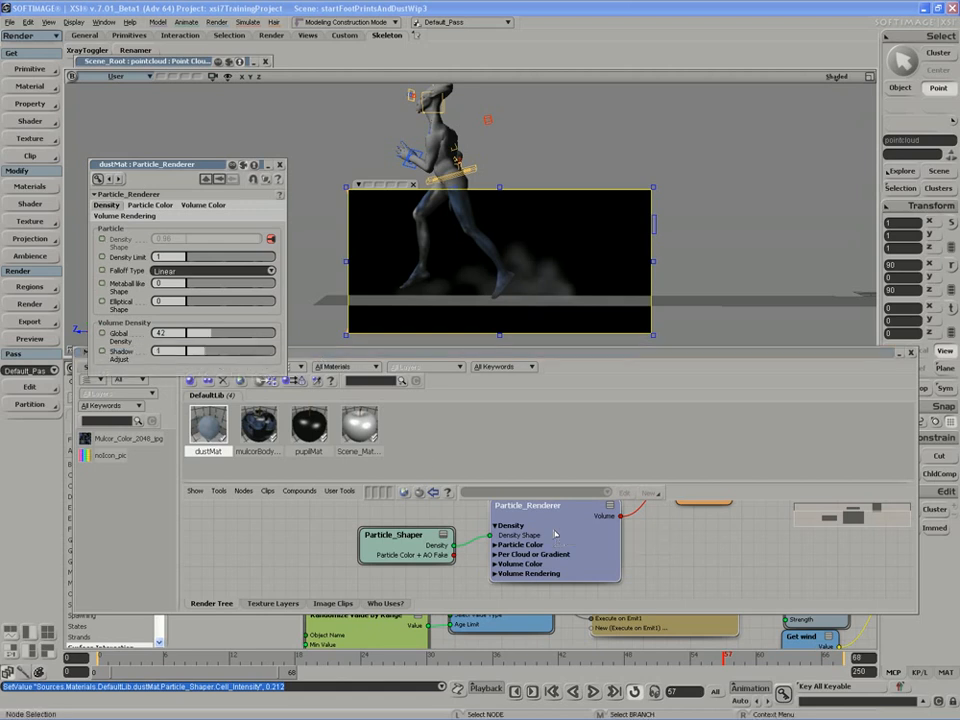
left_click(213, 206)
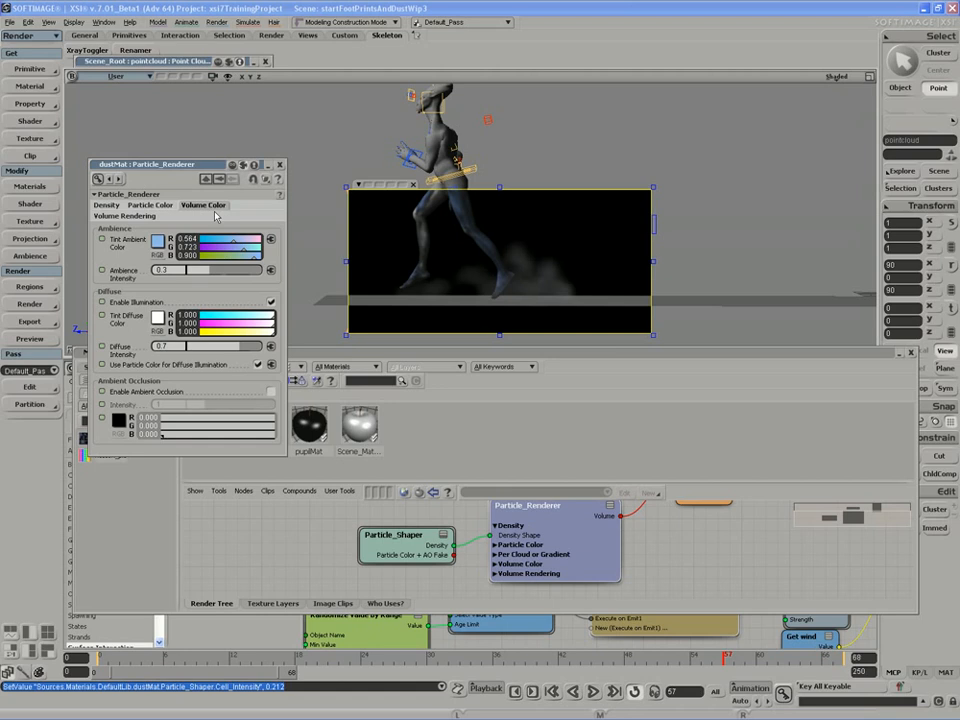
left_click(150, 205)
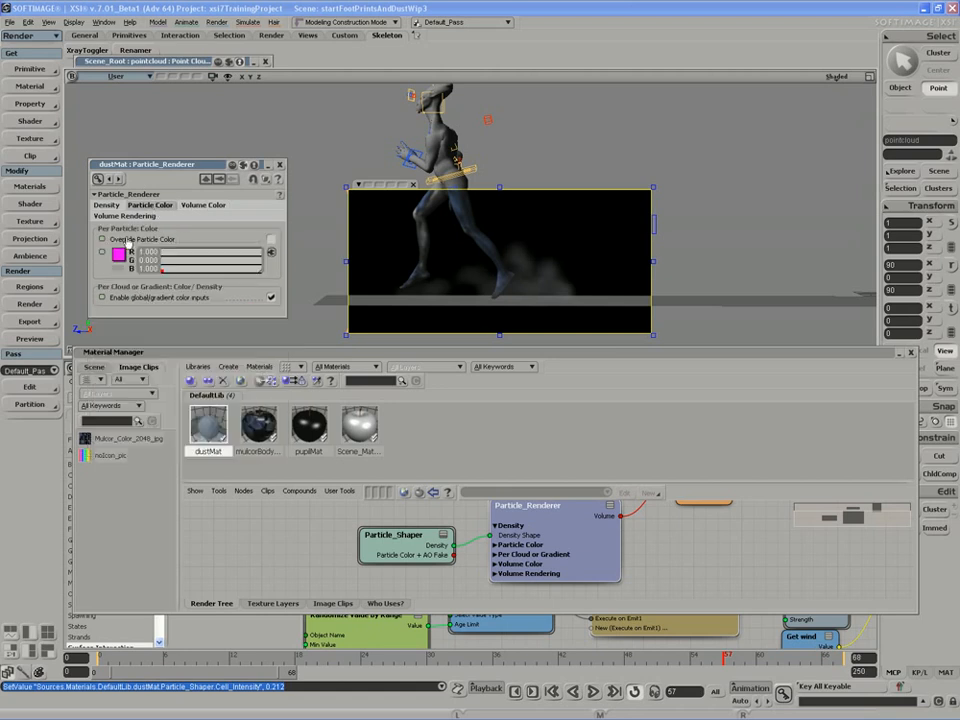
left_click(271, 239)
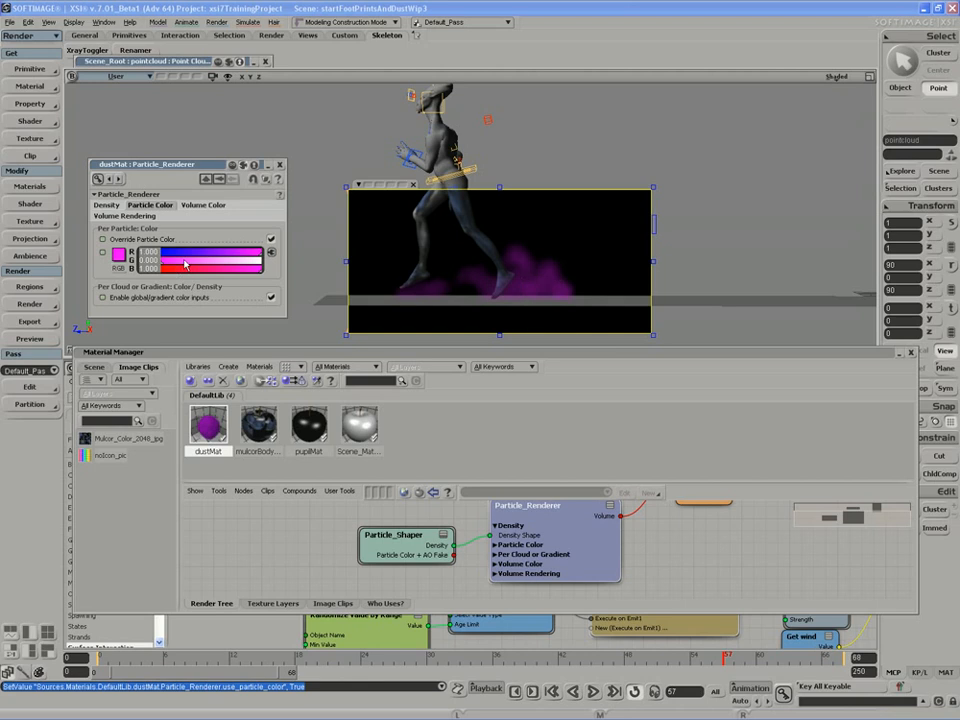
Uncover the point cloud's ICE tree and inspect the Turbulize Color by Gradient node that feeds Set Particle Color.
left_click(213, 353)
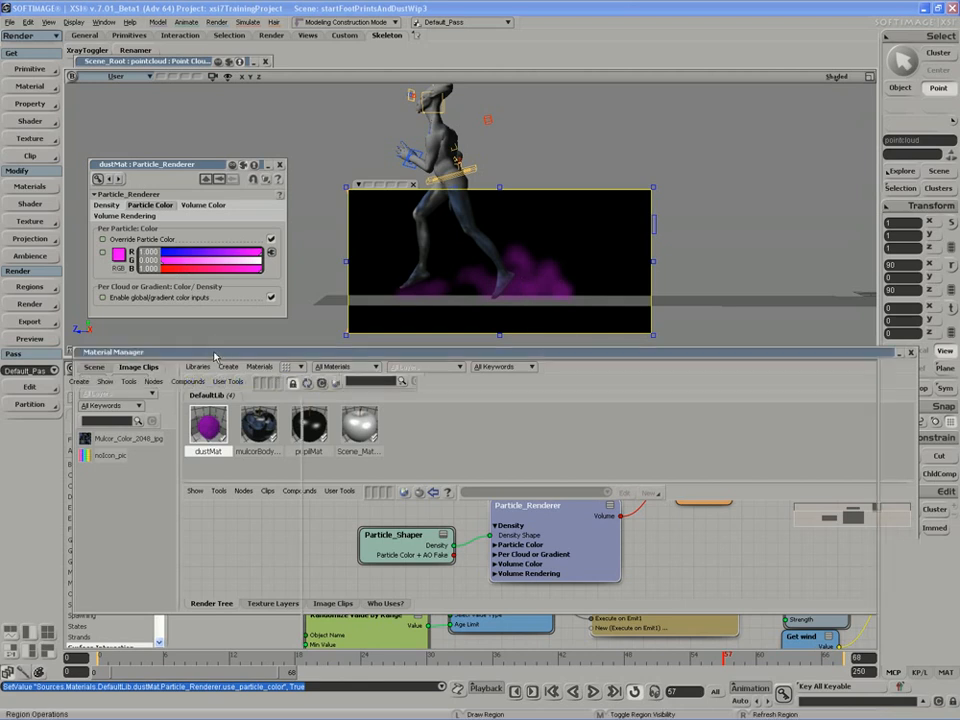
left_click_drag(213, 355, 197, 346)
key("z")
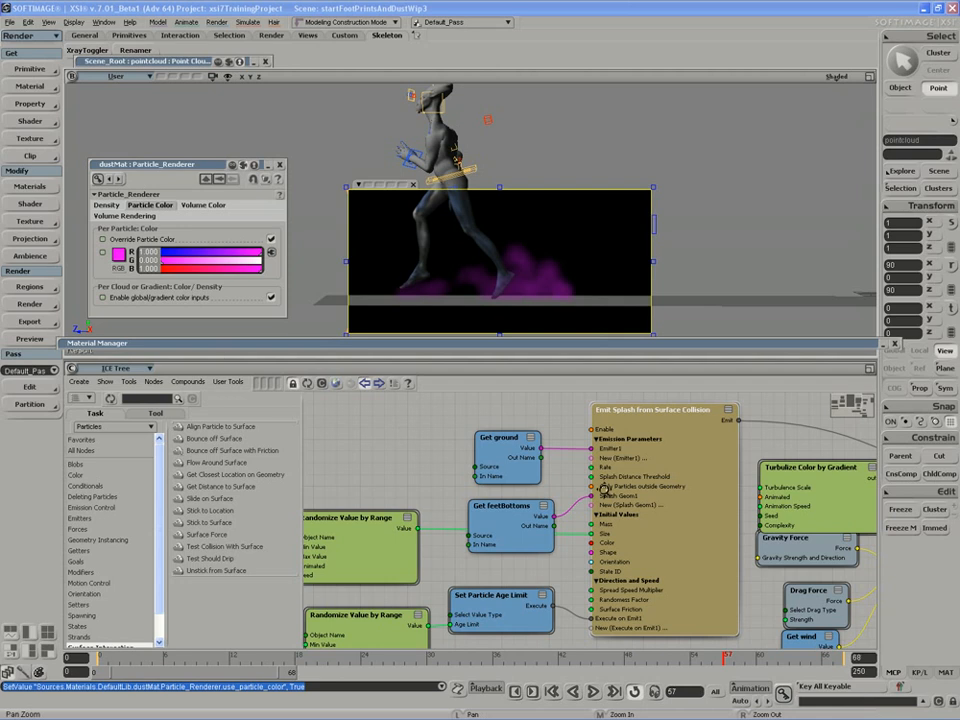
left_click_drag(611, 489, 335, 478)
mouse_move(562, 497)
left_mouse_down()
mouse_move(545, 485)
mouse_move(559, 488)
left_mouse_up()
double_click(559, 488)
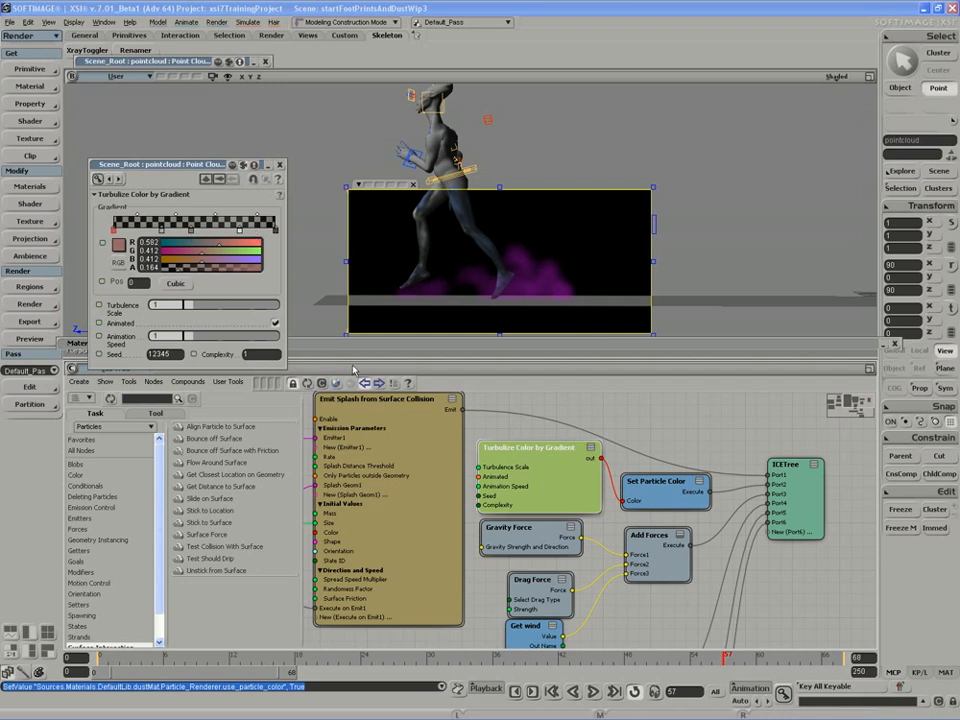
left_click_drag(540, 478, 535, 474)
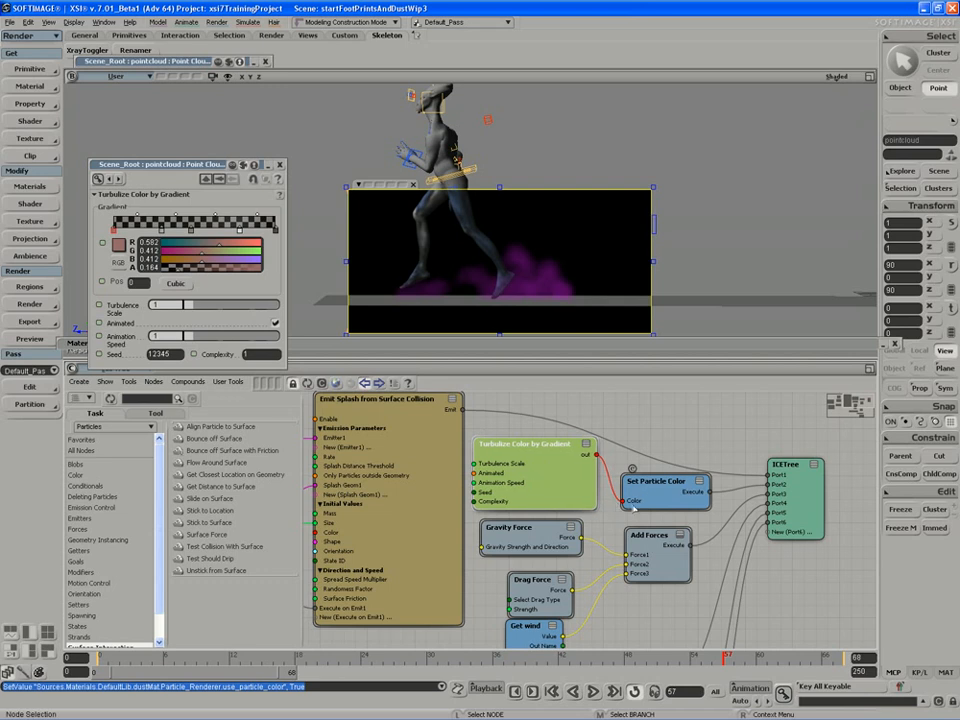
mouse_move(519, 461)
left_mouse_down()
mouse_move(555, 461)
mouse_move(512, 459)
left_mouse_up()
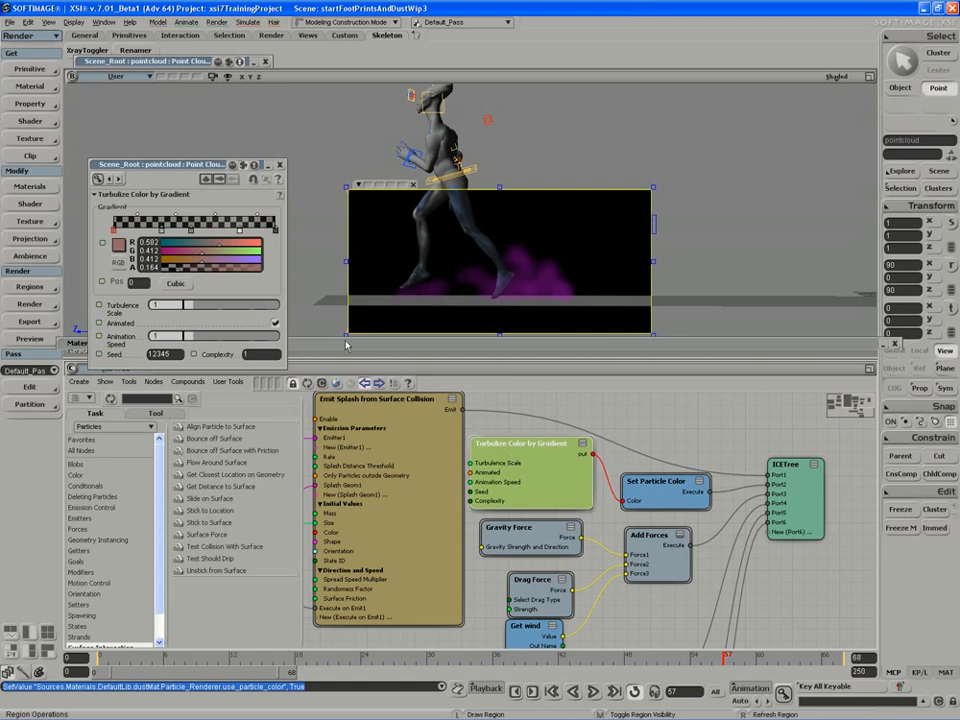
Bring back dustMat's render tree and add a Color attribute node to it.
left_click_drag(335, 345, 356, 359)
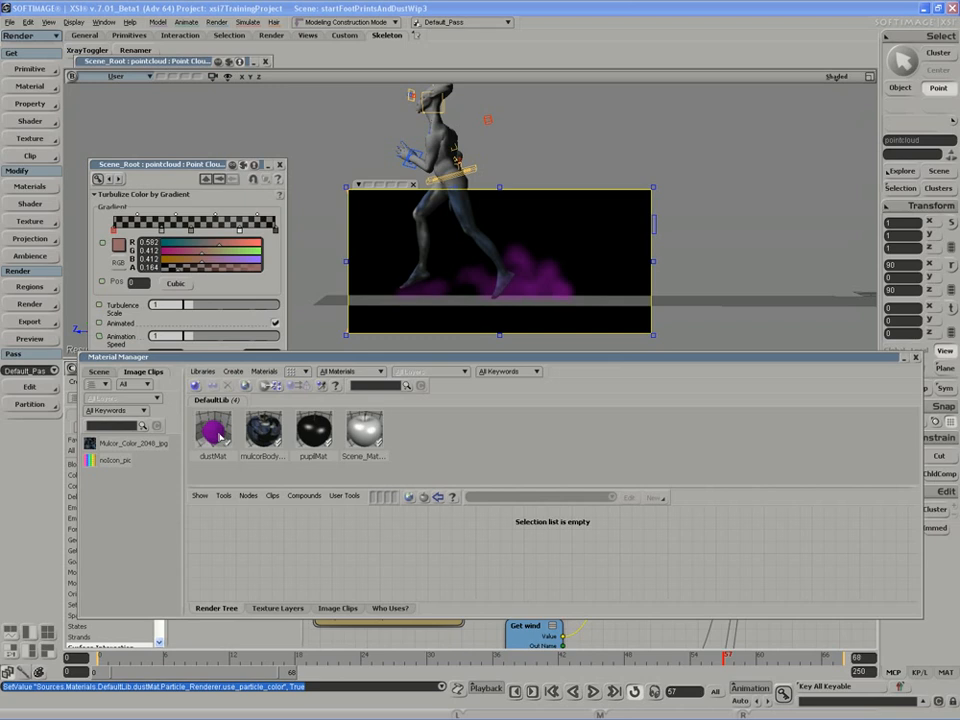
left_click(212, 430)
left_click_drag(378, 571, 378, 567)
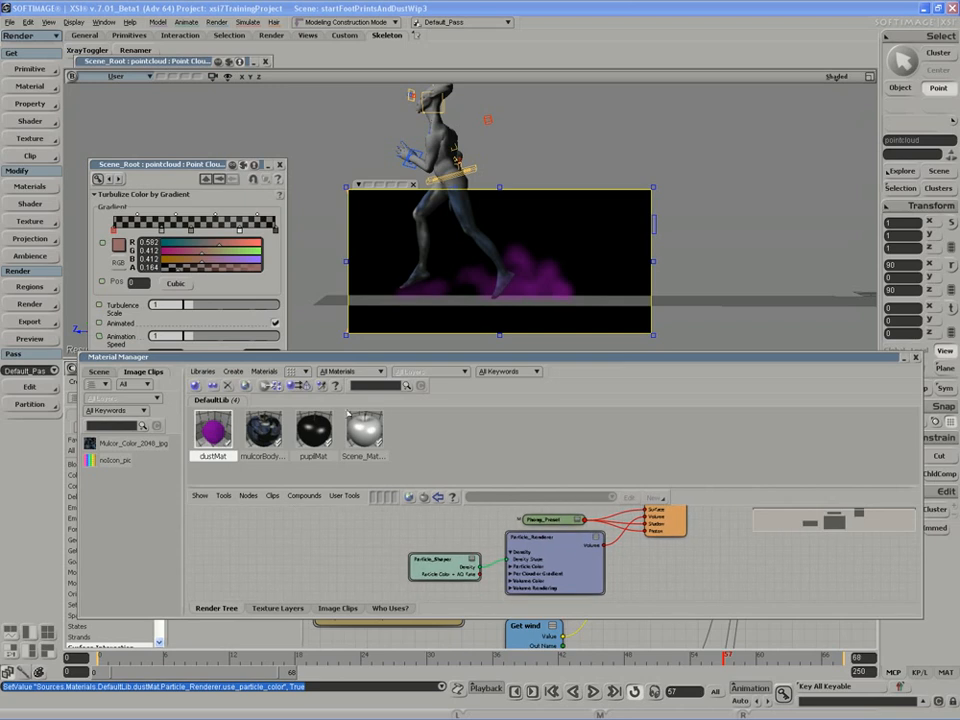
left_click(436, 497)
left_click_drag(396, 353, 382, 246)
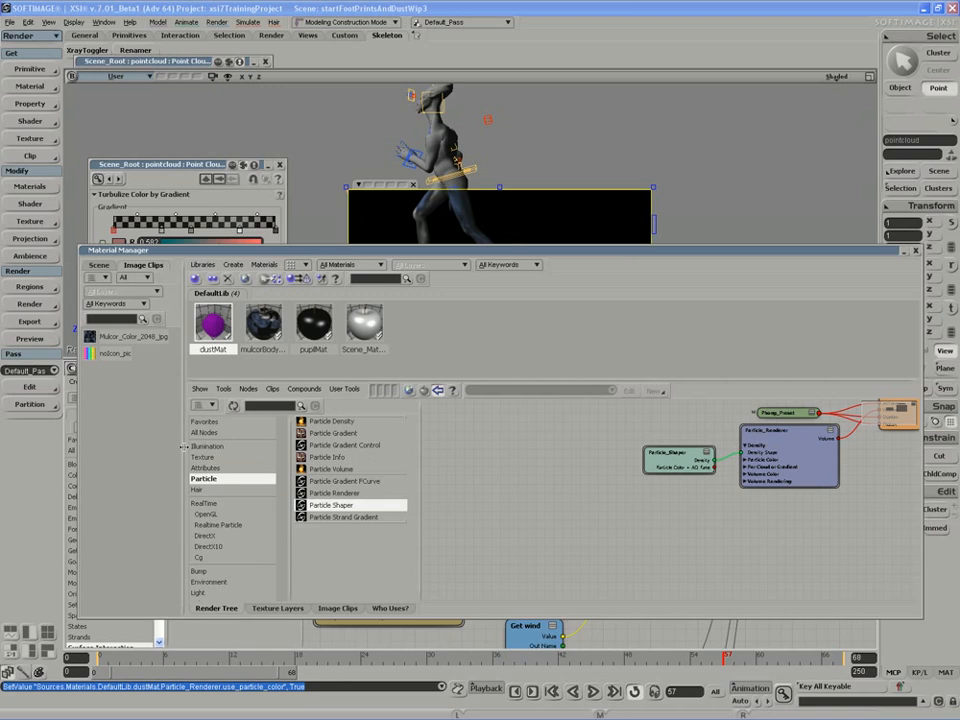
left_click(208, 469)
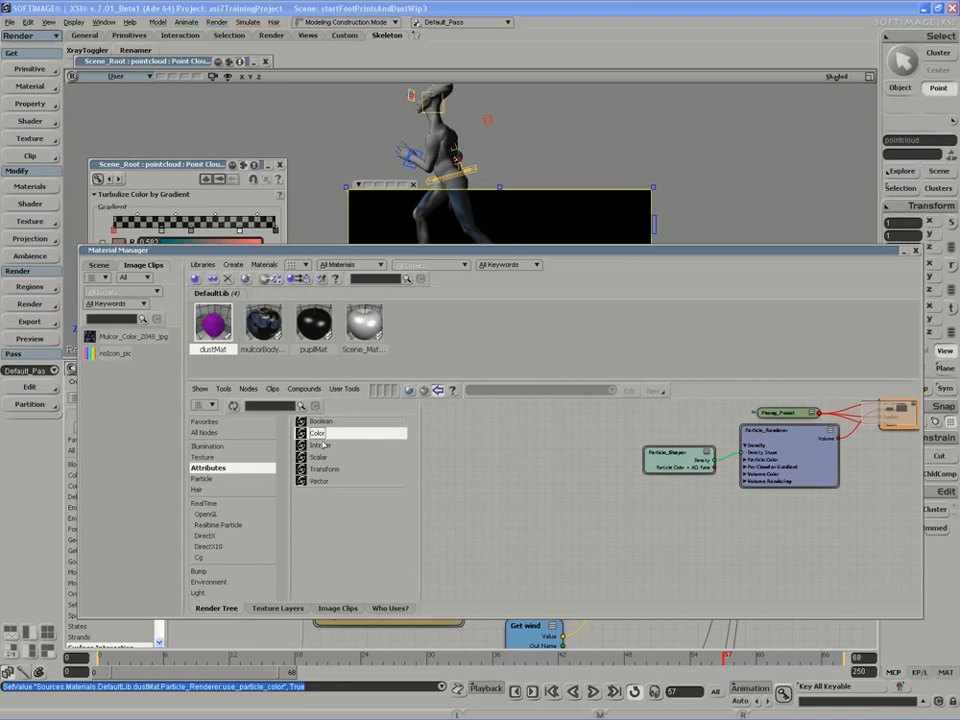
left_click_drag(324, 437, 640, 520)
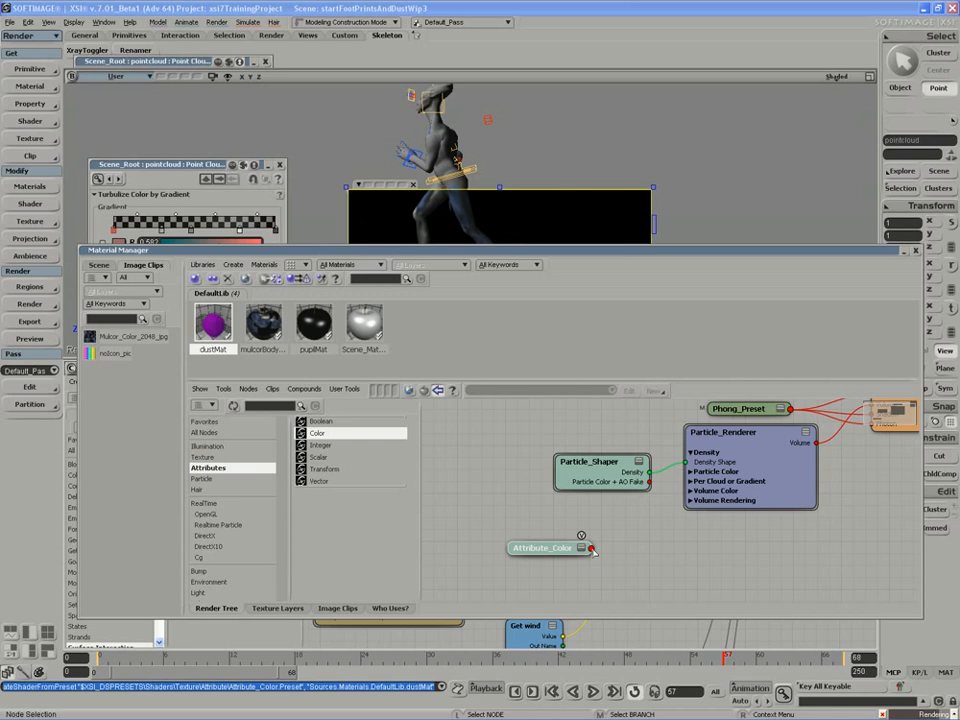
Hide the render region and connect Attribute_Color to the Color input under Particle Color on the Particle_Renderer.
key("q")
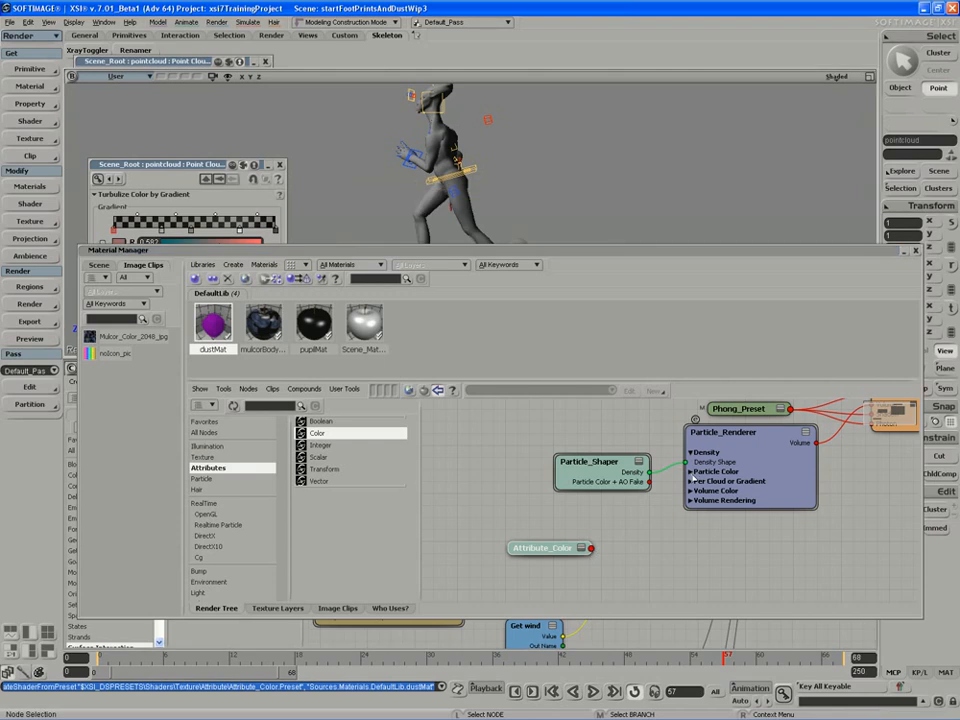
left_click(691, 471)
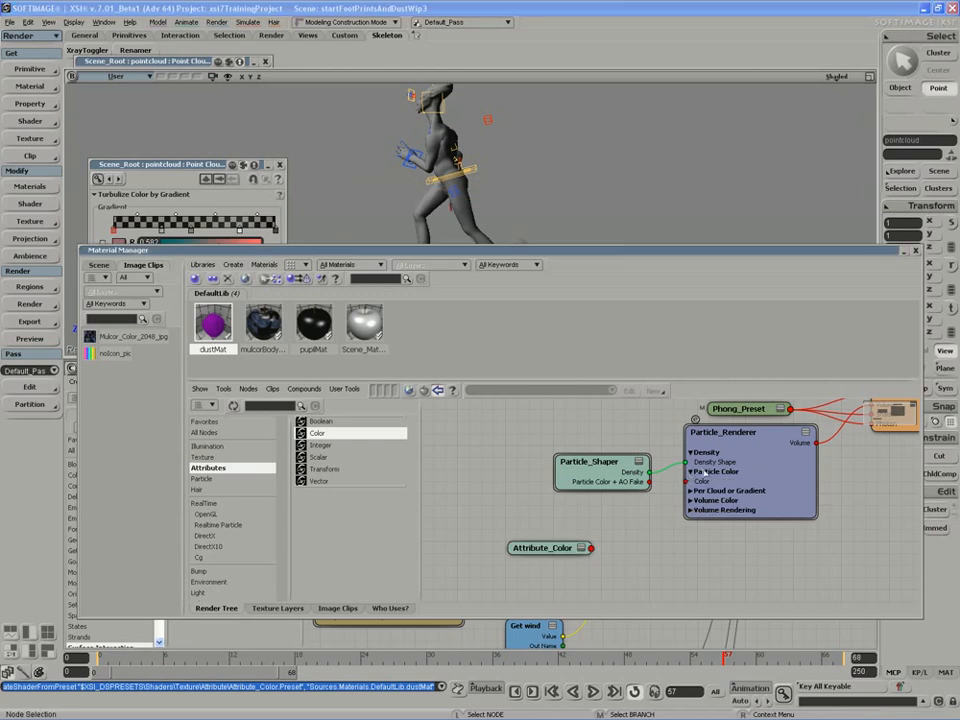
left_click_drag(593, 549, 685, 481)
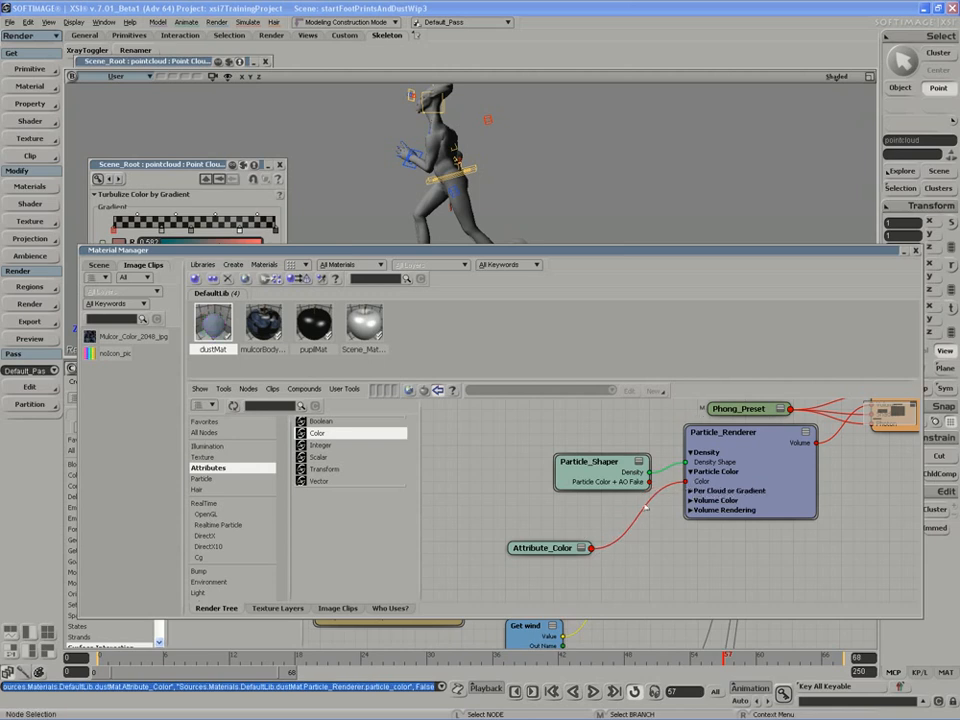
Open the Attribute_Color settings and render a preview region around the feet and dust with the Material Manager moved clear.
double_click(549, 549)
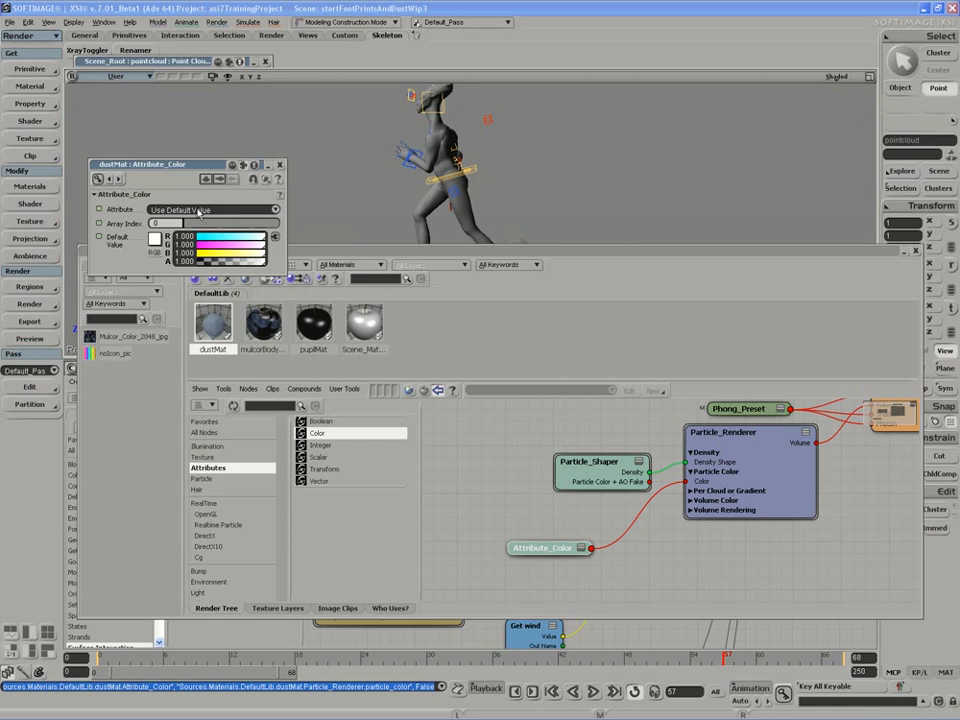
left_click_drag(313, 250, 313, 349)
left_click_drag(645, 207, 332, 330)
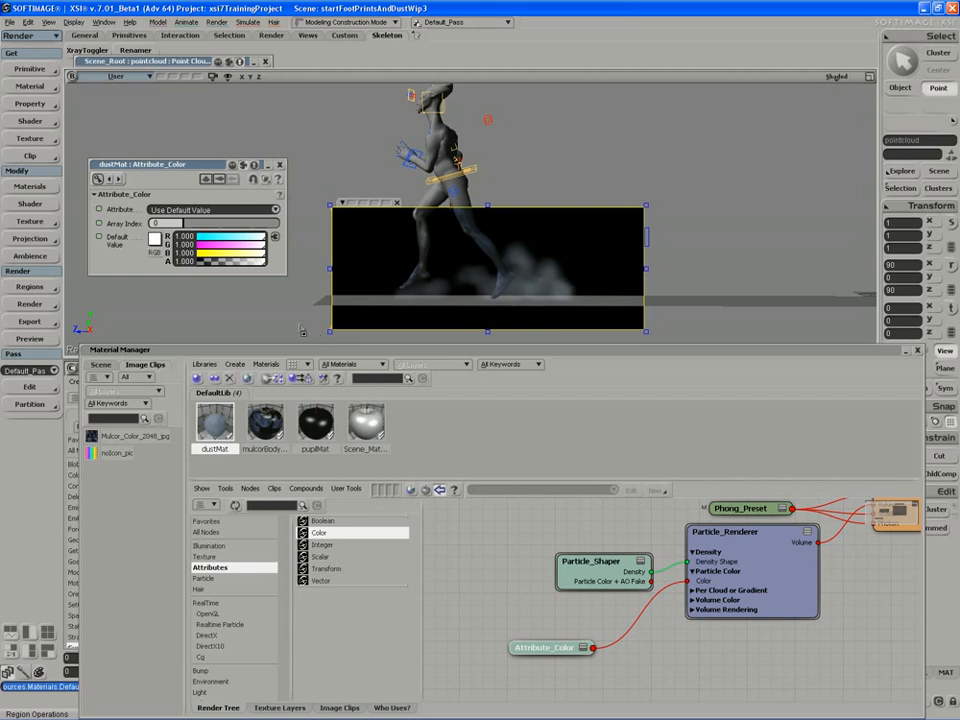
Try Init_Color as the attribute read by Attribute_Color and render a region around the dust.
key("q")
left_click(193, 210)
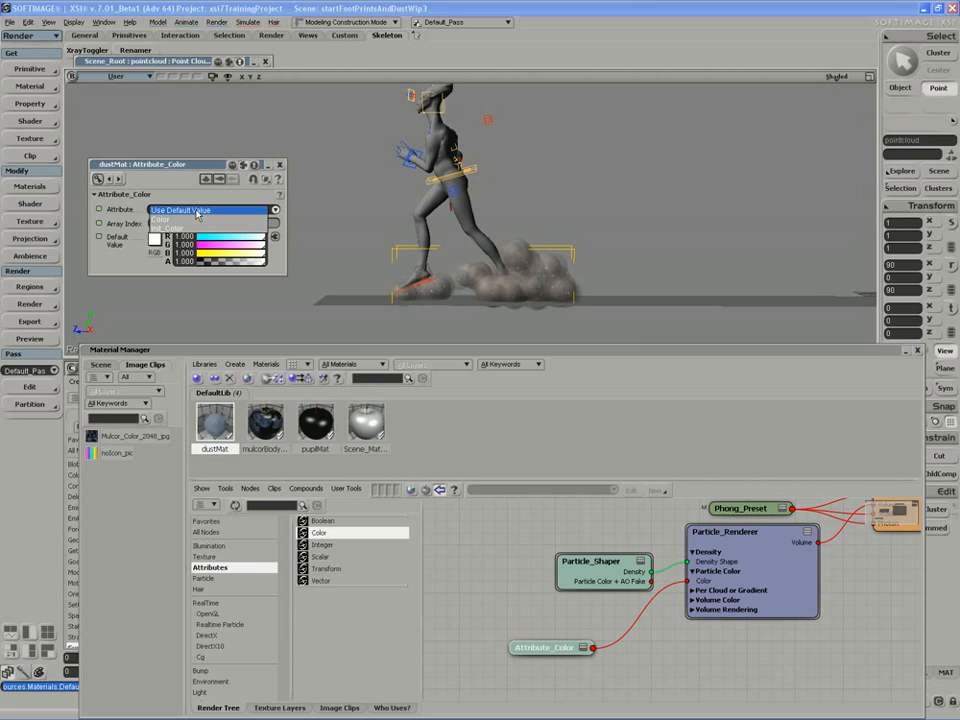
key("q")
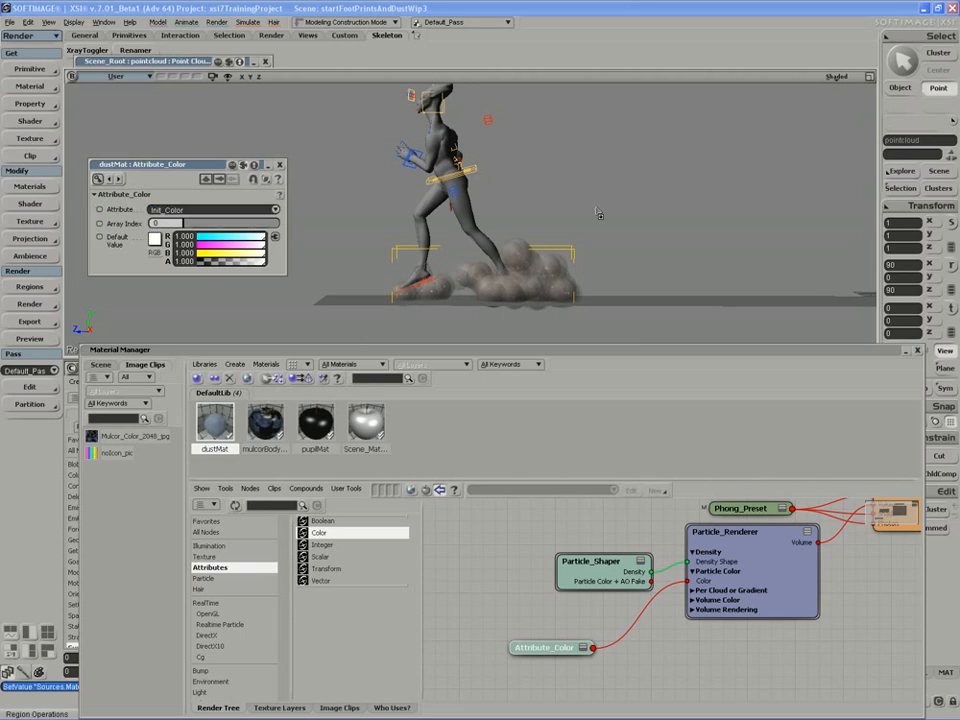
left_click_drag(628, 189, 327, 330)
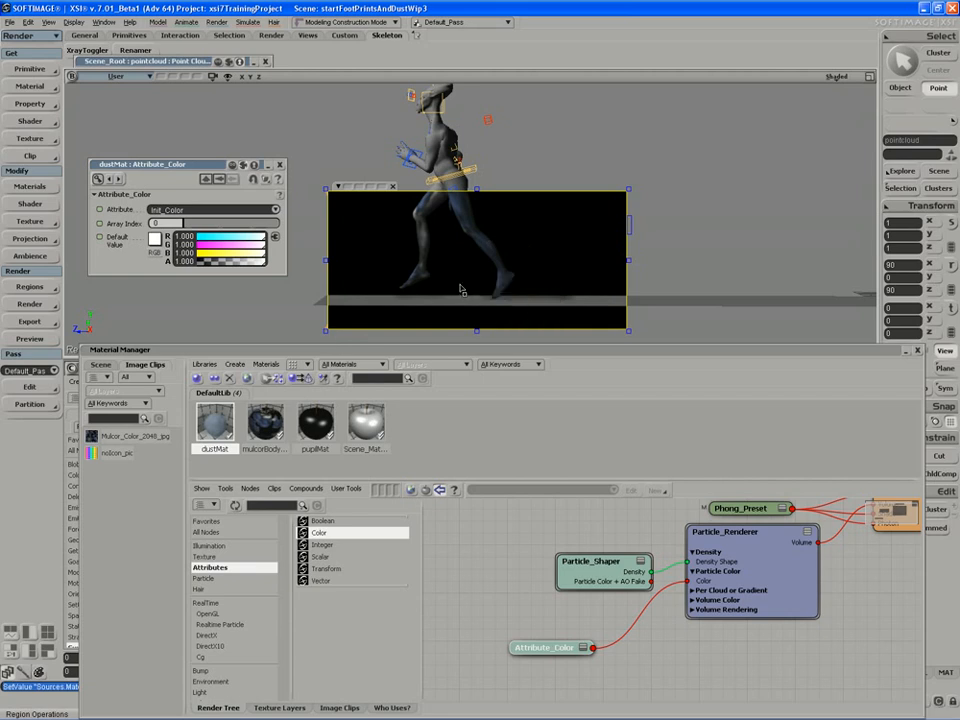
Set Attribute_Color's attribute to Color and render a region around the feet and dust.
key("shift+q")
left_click(182, 209)
left_click(185, 201)
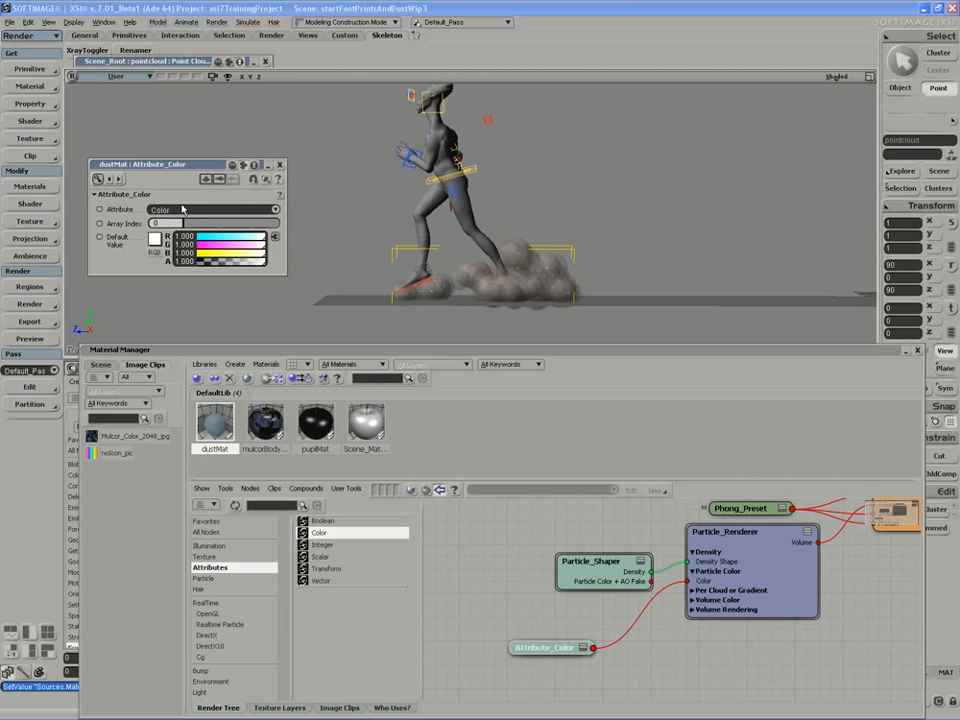
left_click_drag(620, 188, 335, 341)
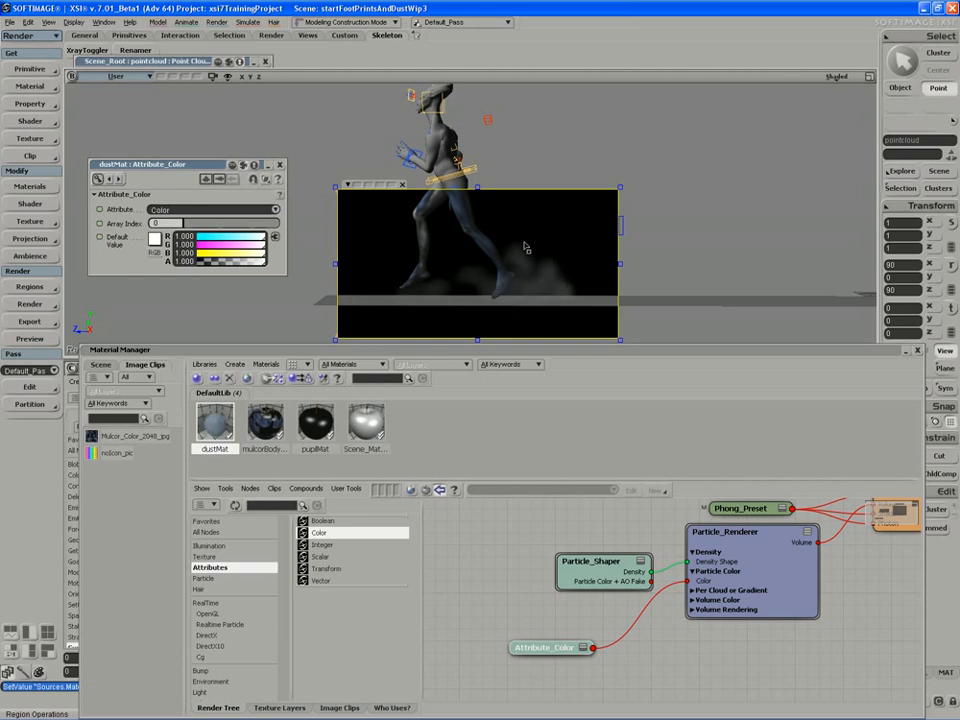
Roll up the Material Manager and inspect the Turbulize Color by Gradient settings against the rendered dust, ending with the render region hidden.
double_click(571, 350)
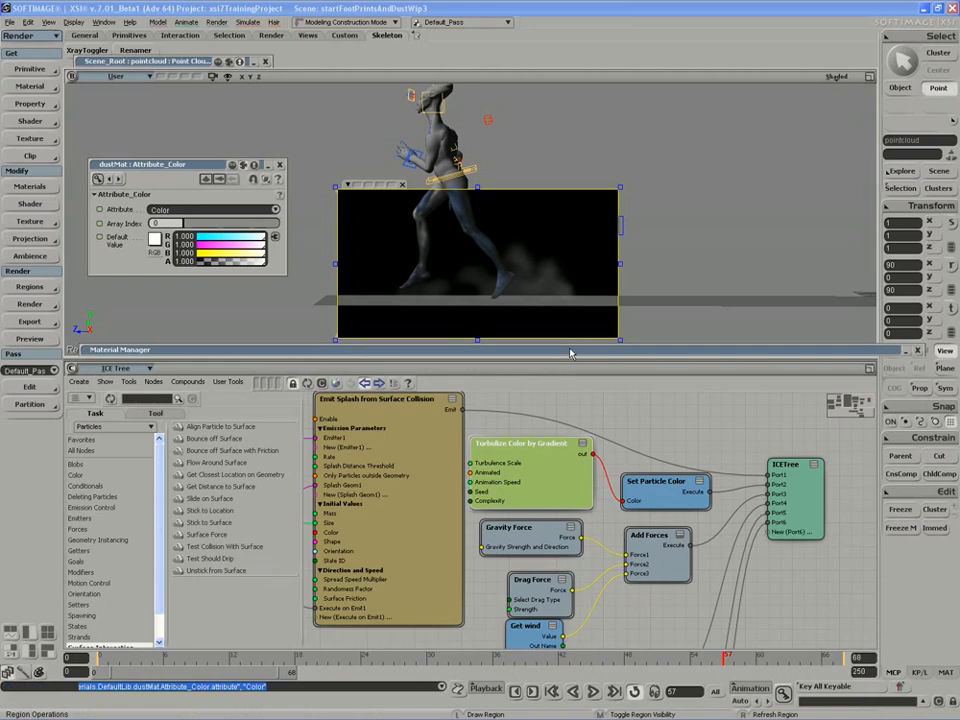
double_click(518, 458)
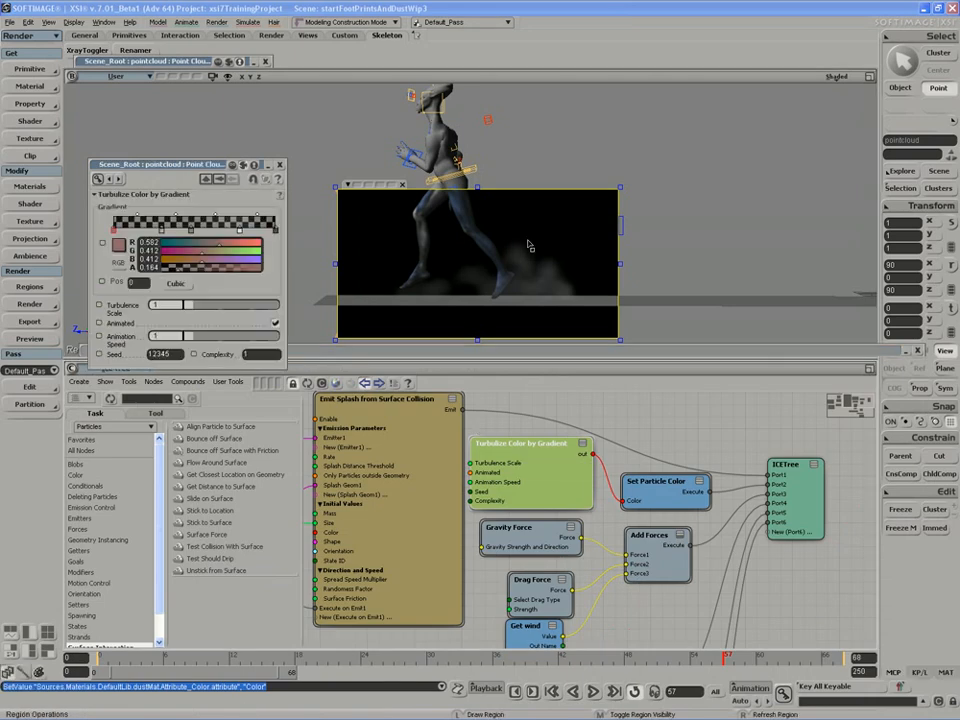
middle_click(459, 314)
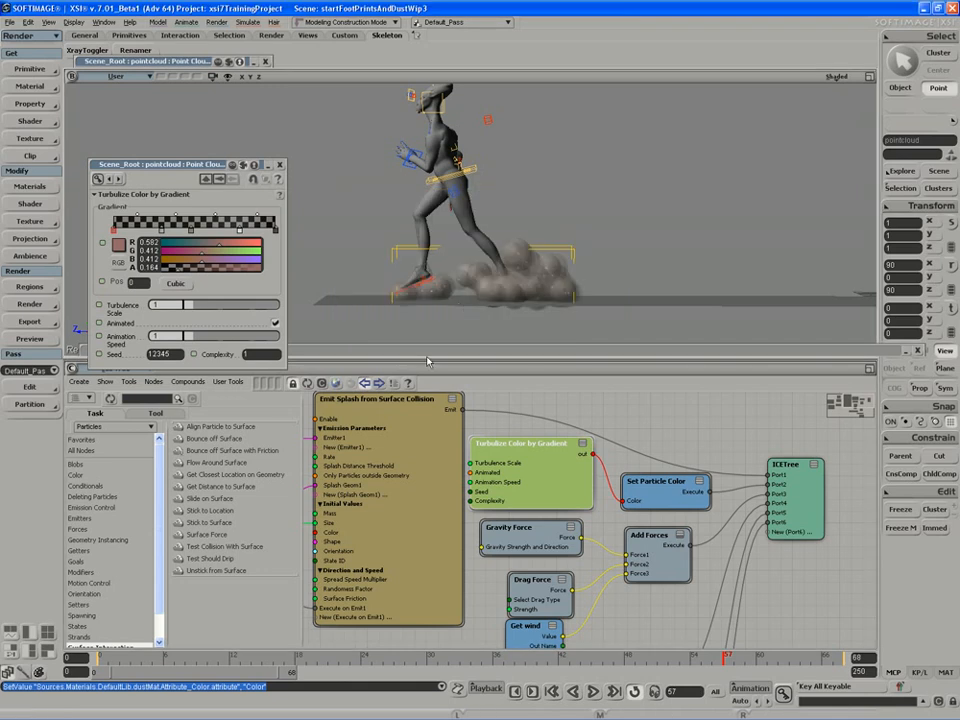
Deselect the point cloud and close the open ICE node property page to clear the viewport.
left_click(414, 348)
left_click_drag(414, 349, 401, 358)
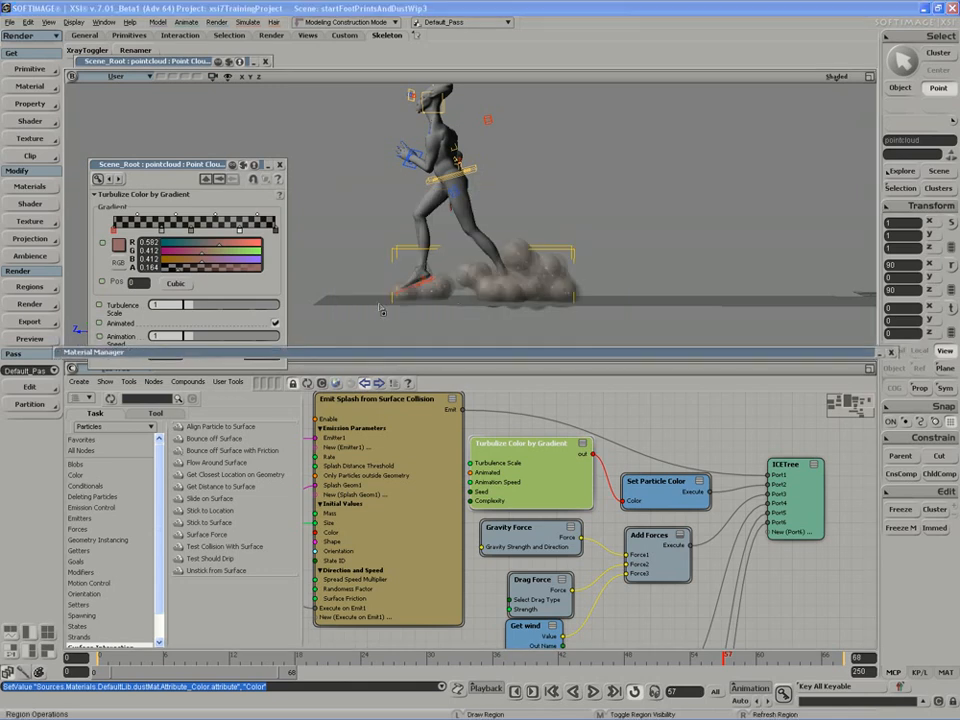
key("space")
left_click(345, 259)
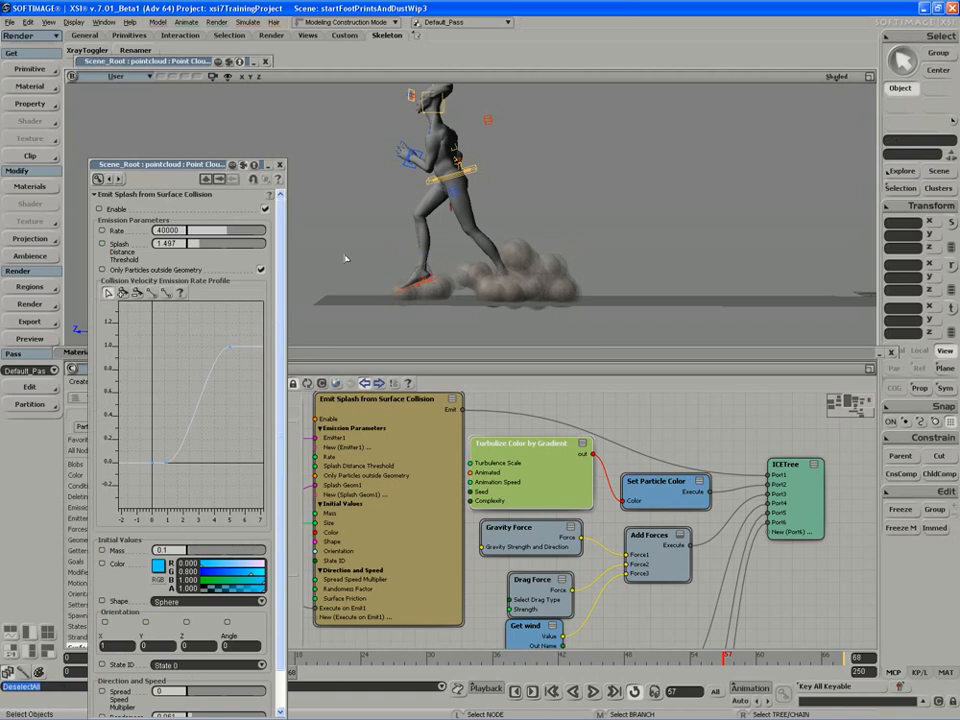
left_click(280, 166)
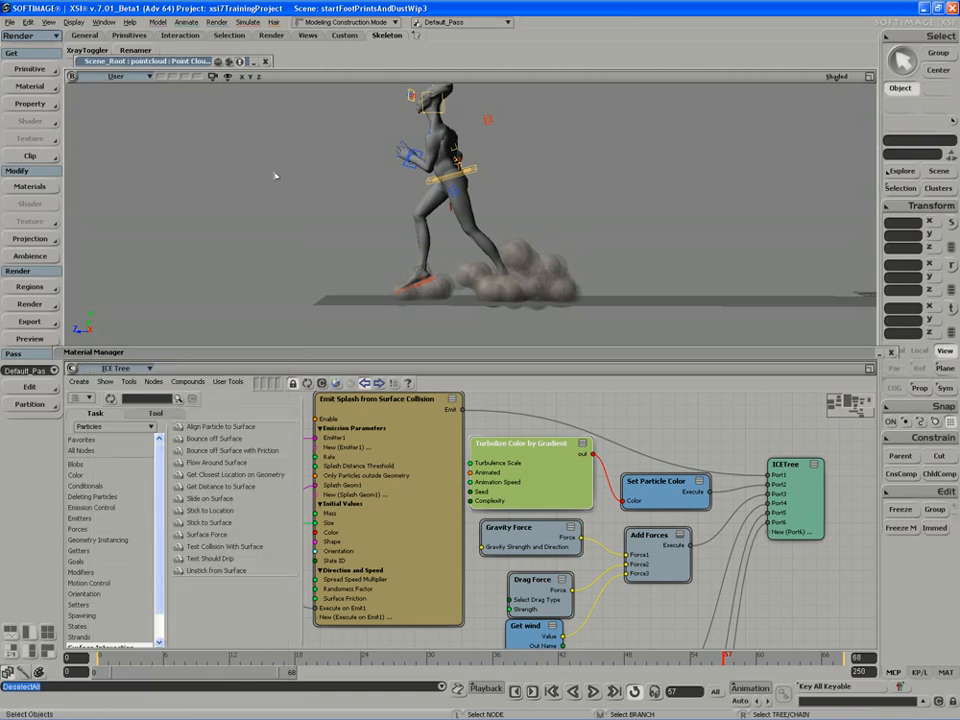